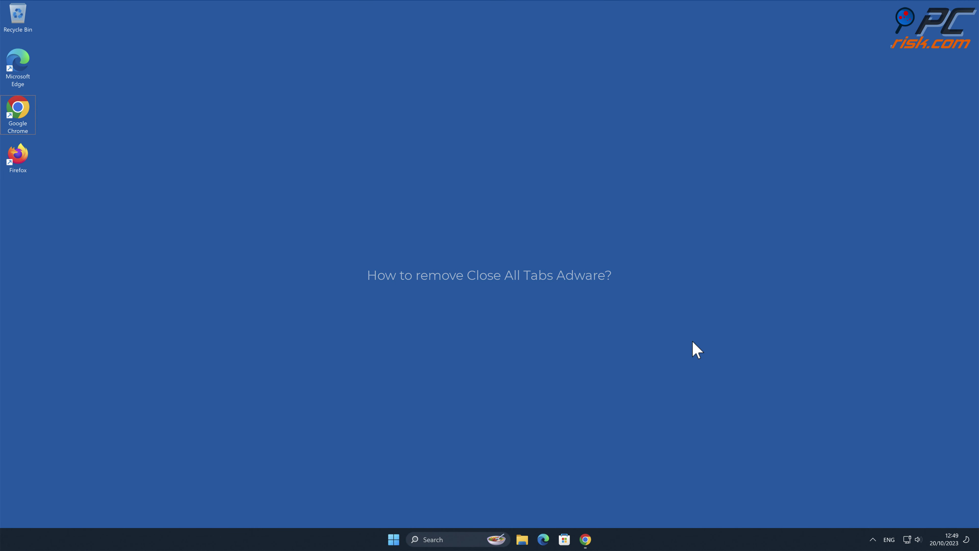
# - Install the Close All Tabs extension from its Chrome Web Store page
pyautogui.click(585, 540)
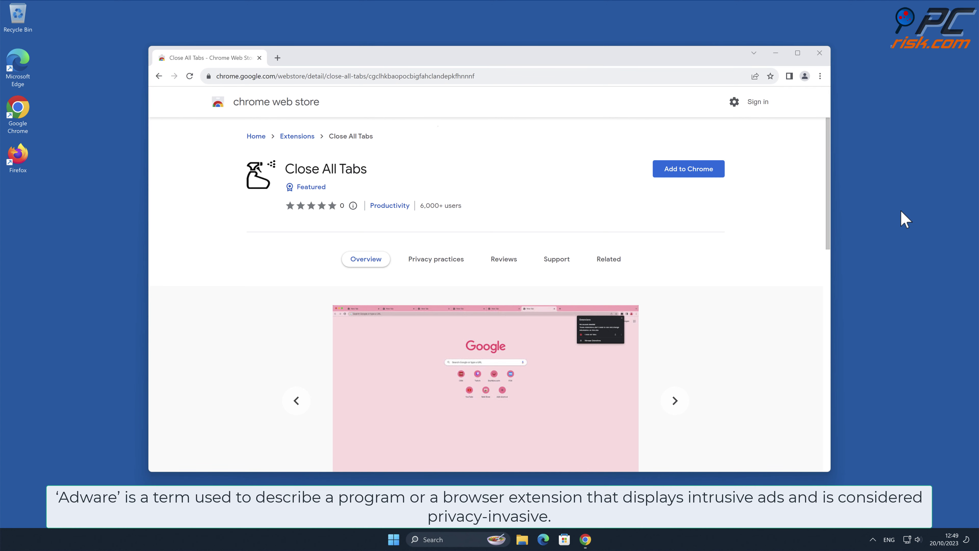
pyautogui.moveTo(829, 182)
pyautogui.mouseDown()
pyautogui.moveTo(821, 331)
pyautogui.moveTo(830, 322)
pyautogui.moveTo(832, 173)
pyautogui.mouseUp()
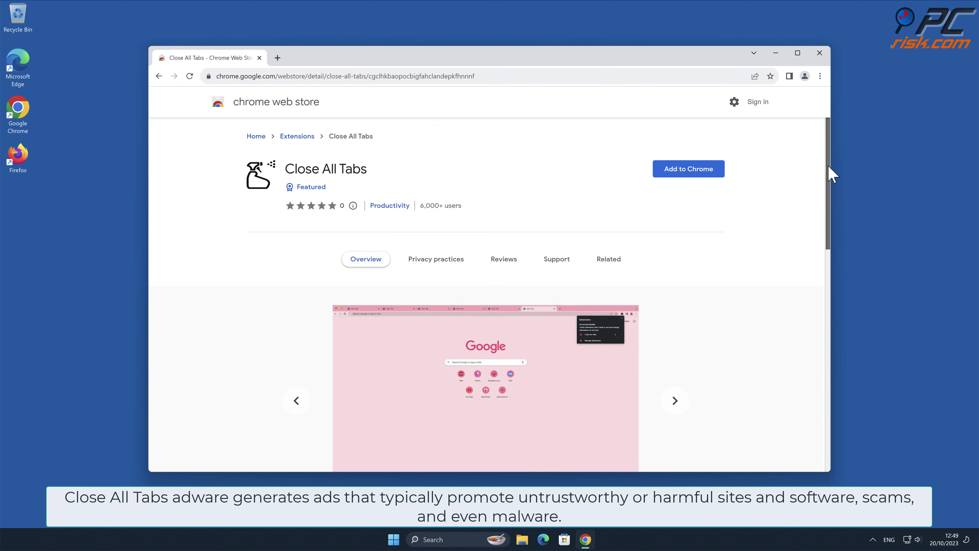
pyautogui.click(716, 171)
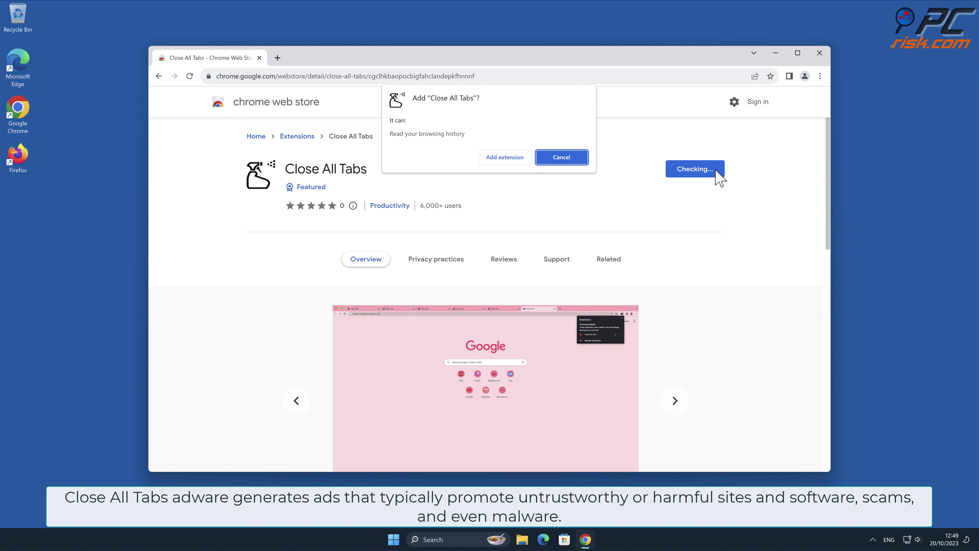
pyautogui.click(519, 159)
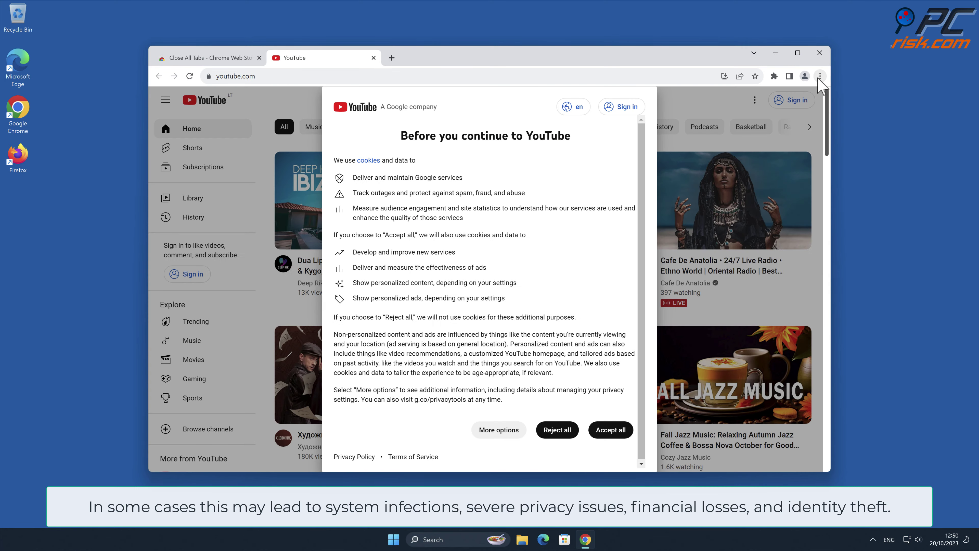
pyautogui.click(820, 75)
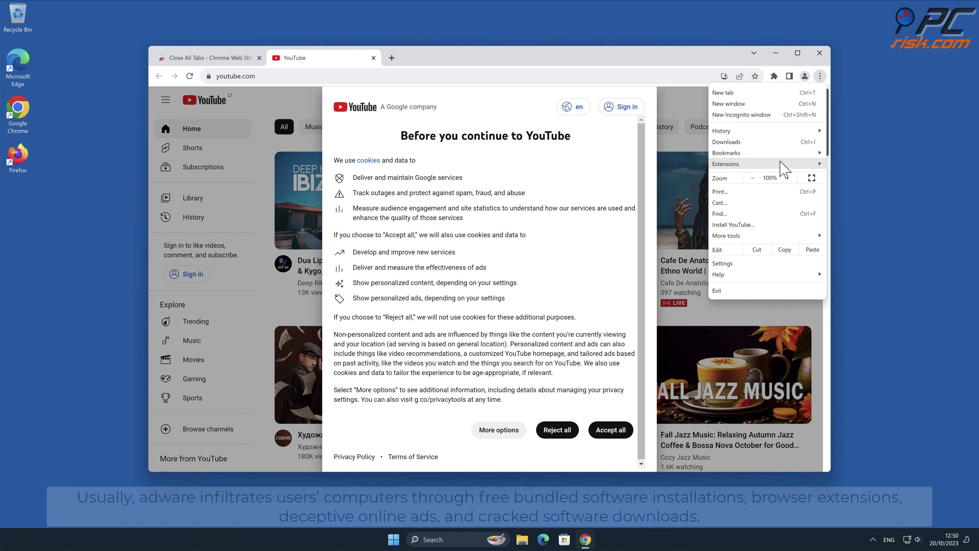
# - Confirm Close All Tabs appears on Chrome's Extensions page, then close Chrome
pyautogui.moveTo(779, 162)
pyautogui.click(847, 171)
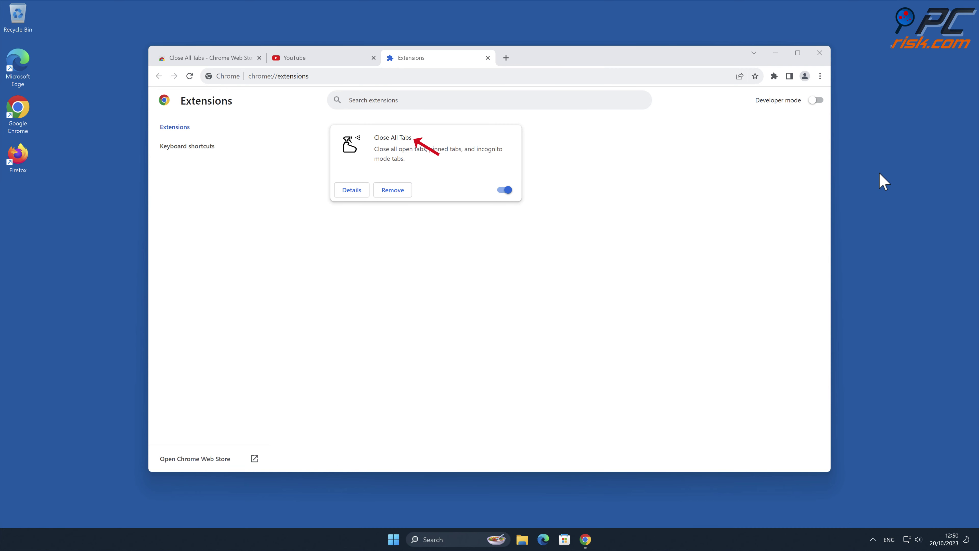
pyautogui.click(822, 56)
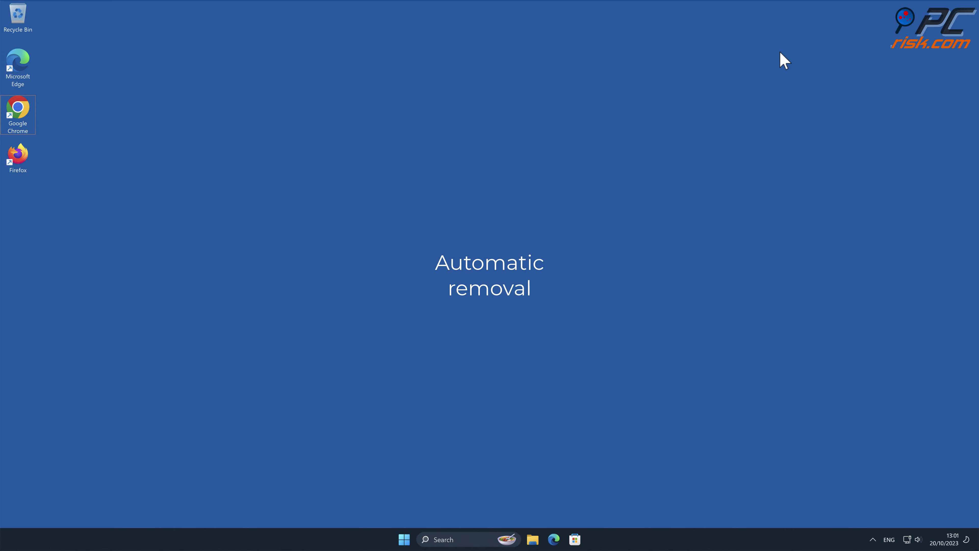
pyautogui.doubleClick(24, 109)
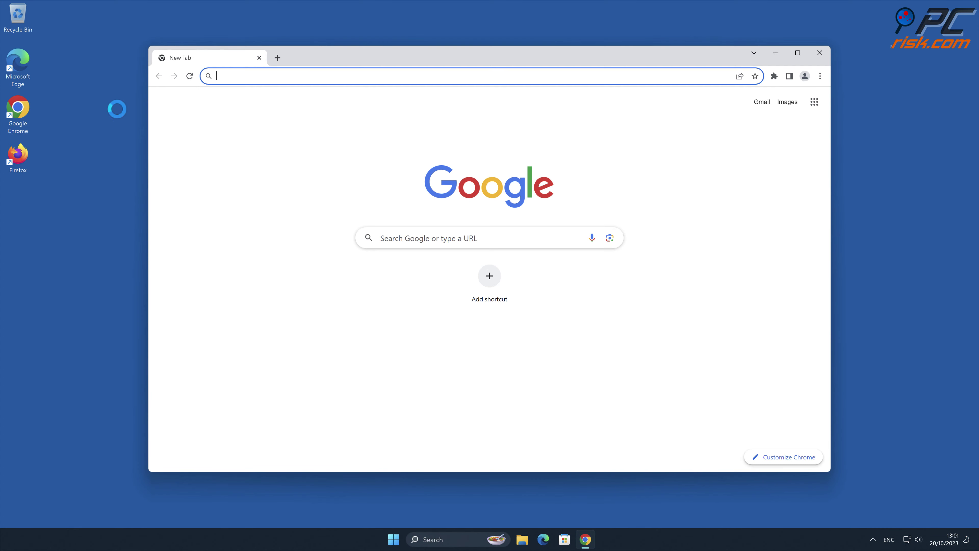
pyautogui.write('www.comboc')
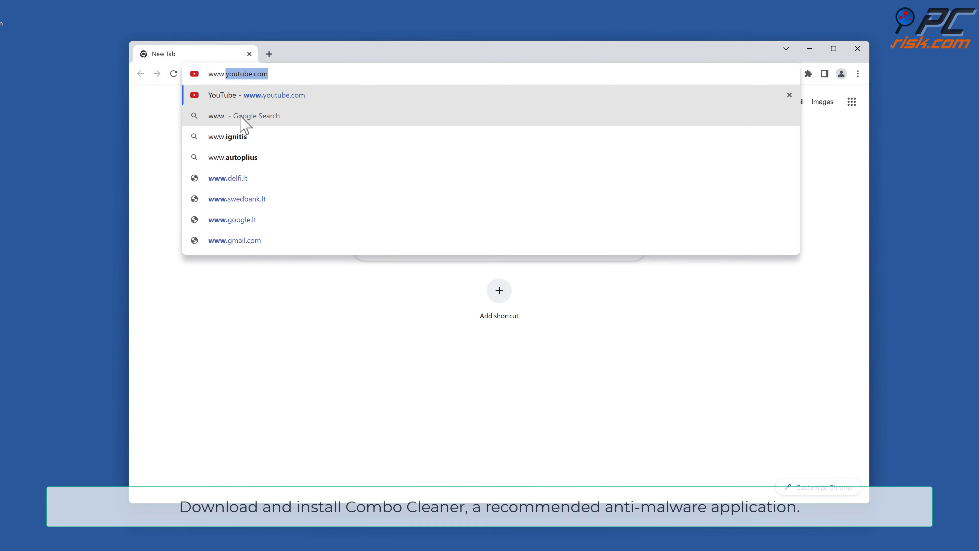
pyautogui.write('leaner.com')
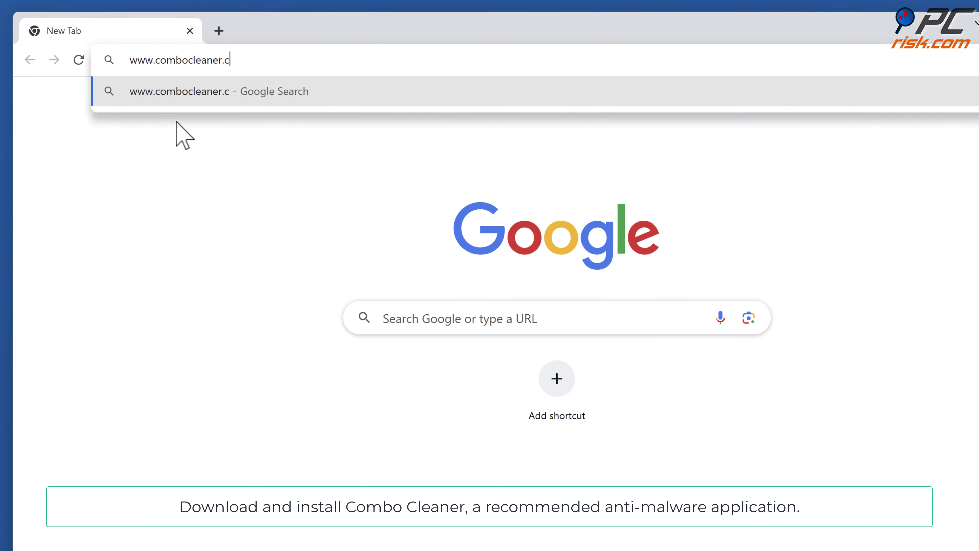
pyautogui.press('Return')
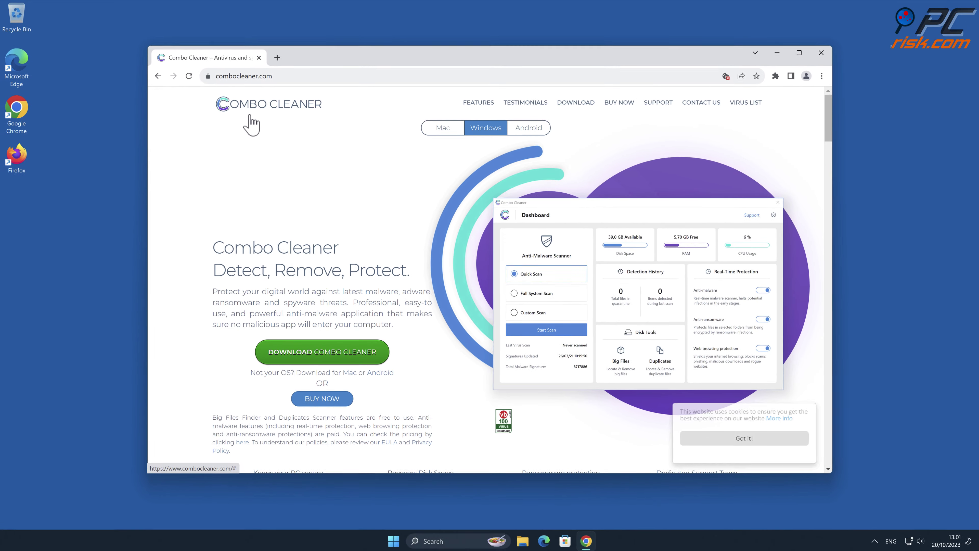
pyautogui.click(381, 356)
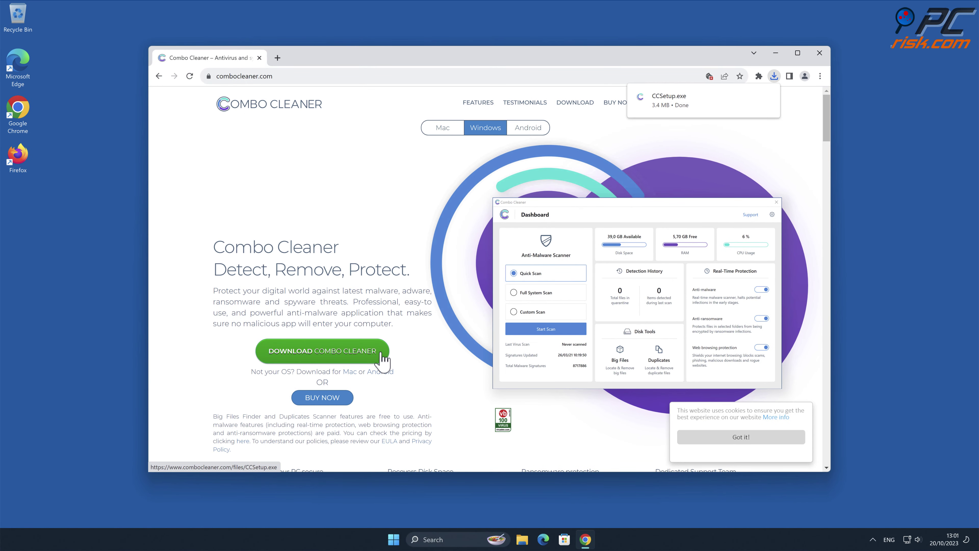
# - Run CCSetup.exe through to Finish so Combo Cleaner installs, then close Chrome
pyautogui.click(690, 108)
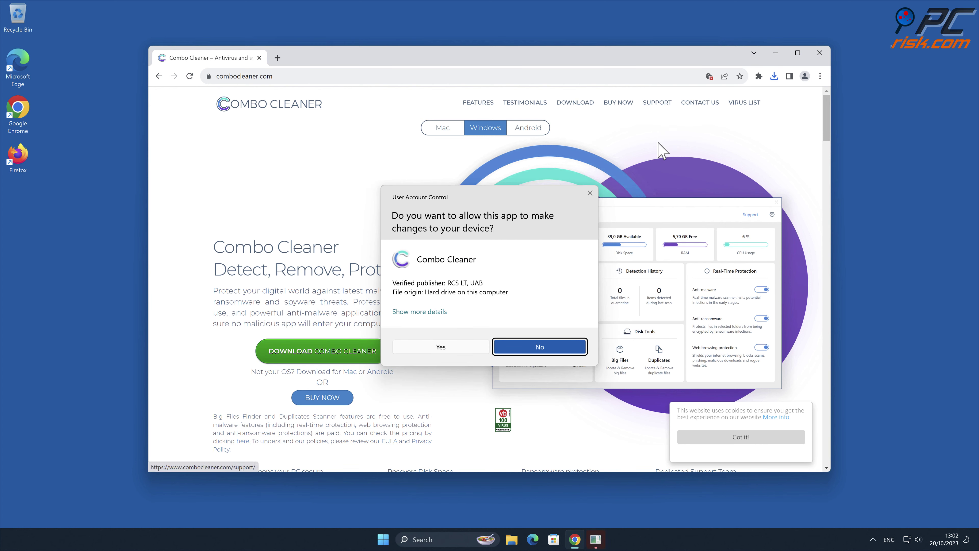
pyautogui.click(447, 347)
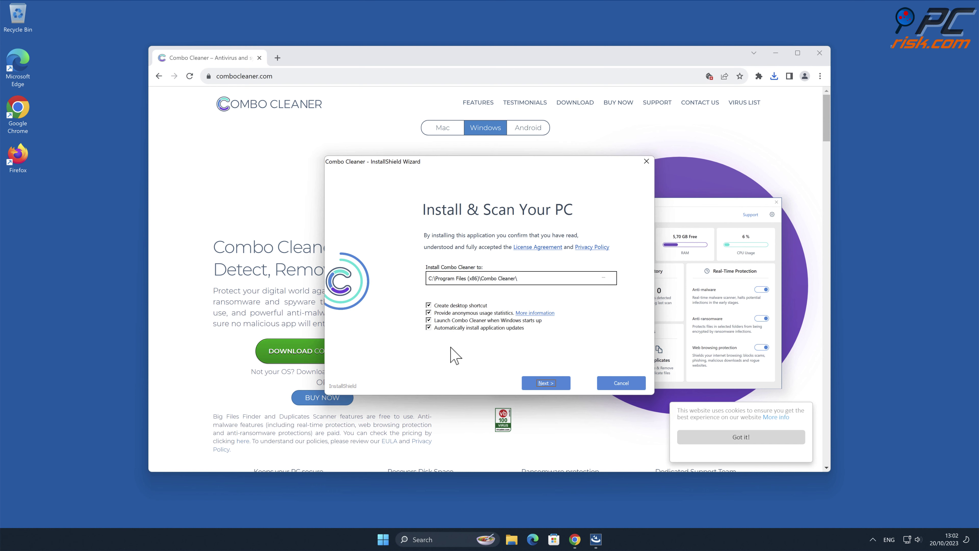
pyautogui.click(541, 383)
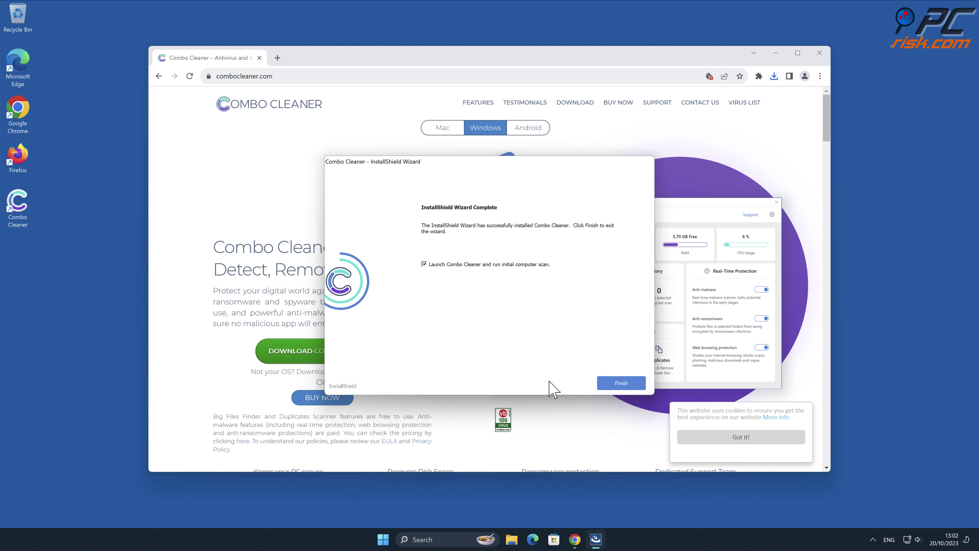
pyautogui.click(623, 383)
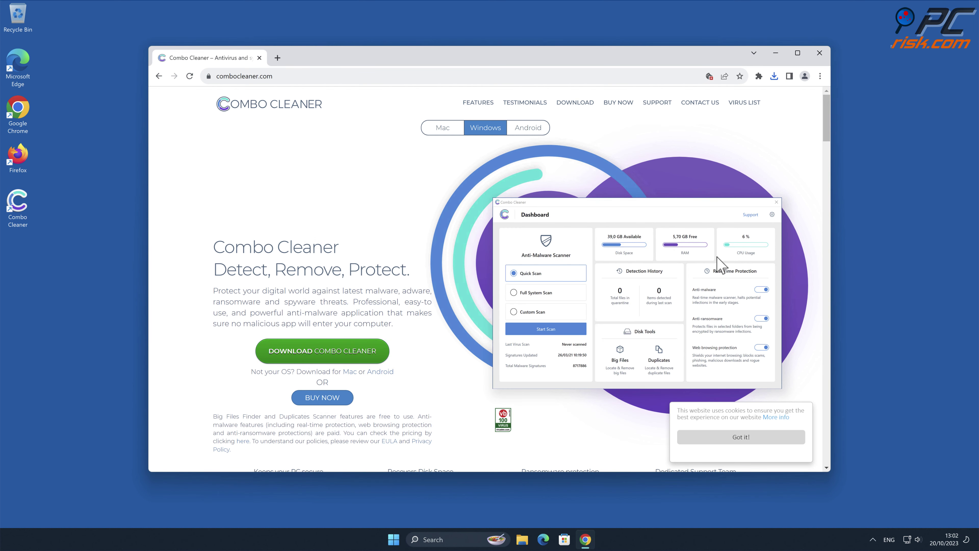
pyautogui.click(825, 50)
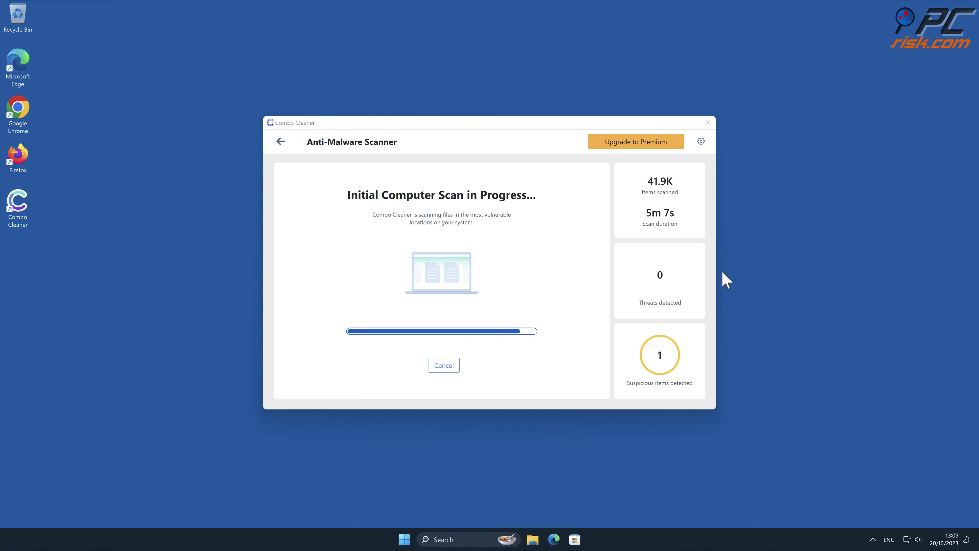
# - Remove the detected Close All Tabs threat, activating the licence and quarantining it
pyautogui.click(691, 385)
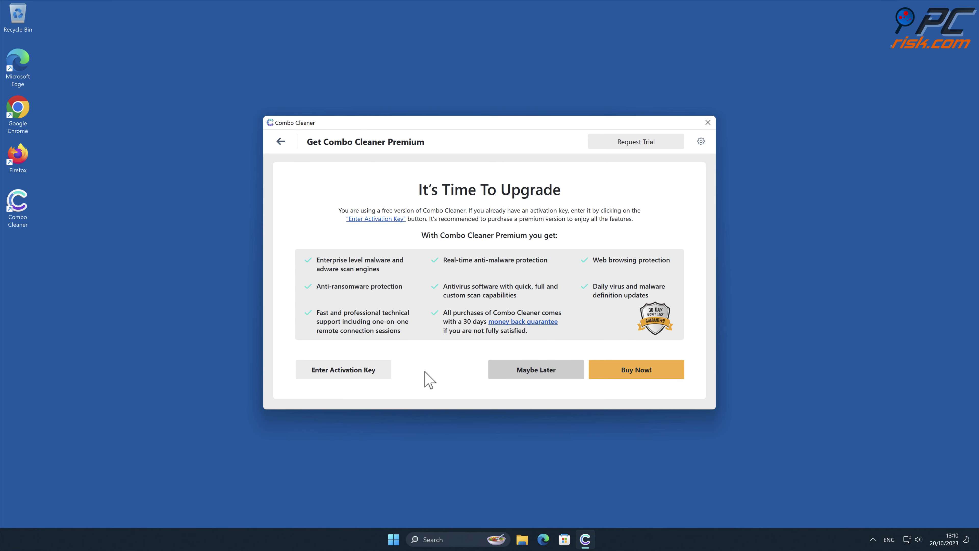
pyautogui.click(380, 371)
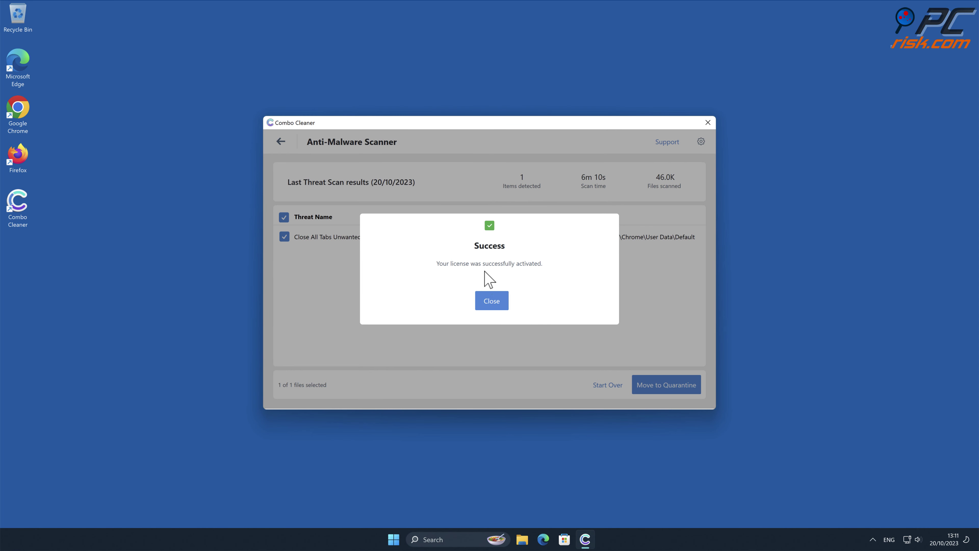
pyautogui.click(500, 304)
pyautogui.click(673, 384)
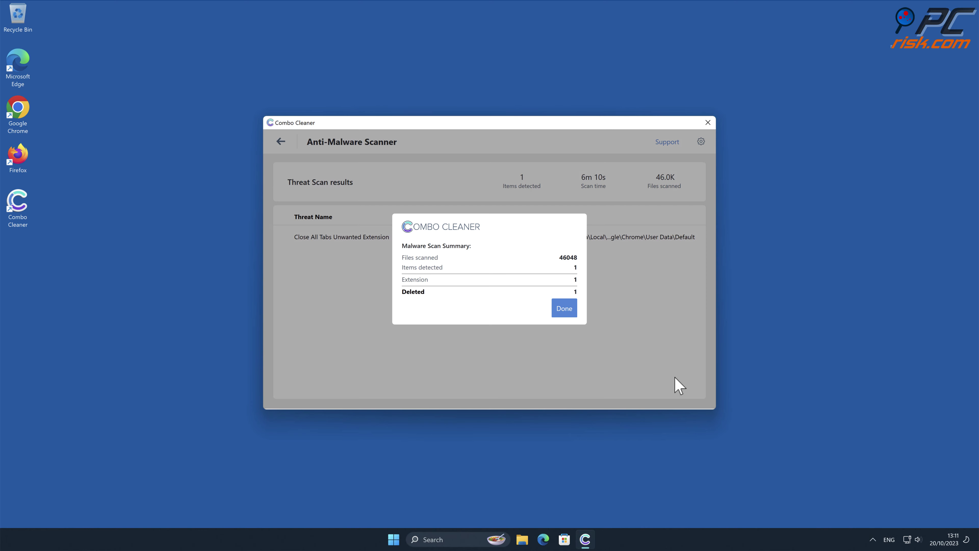
pyautogui.click(569, 313)
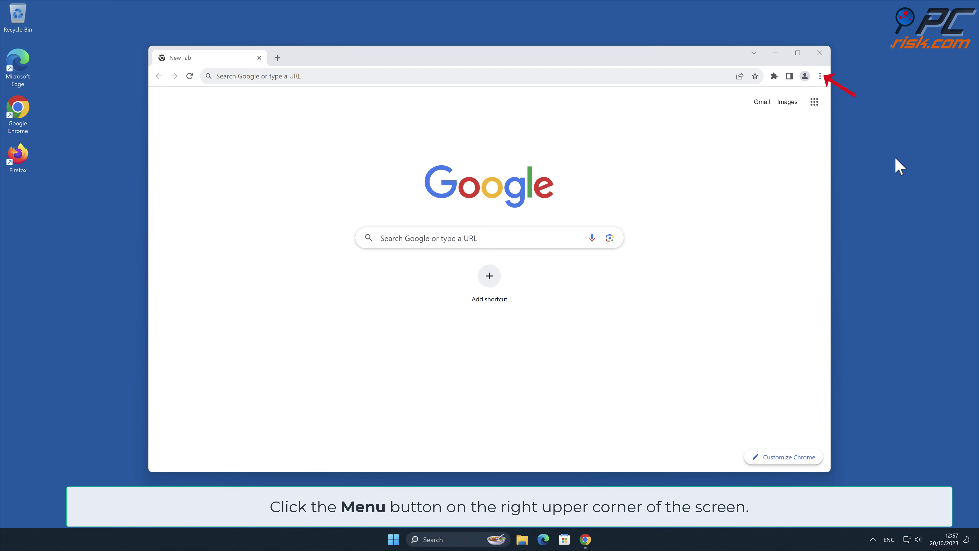
# - Remove Close All Tabs from Chrome's Extensions page via More tools
pyautogui.click(820, 76)
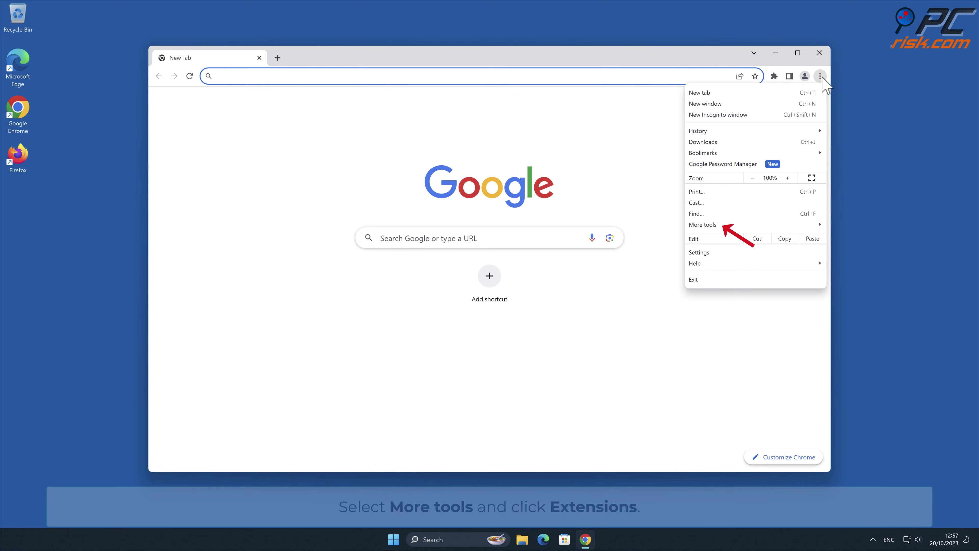
pyautogui.moveTo(758, 221)
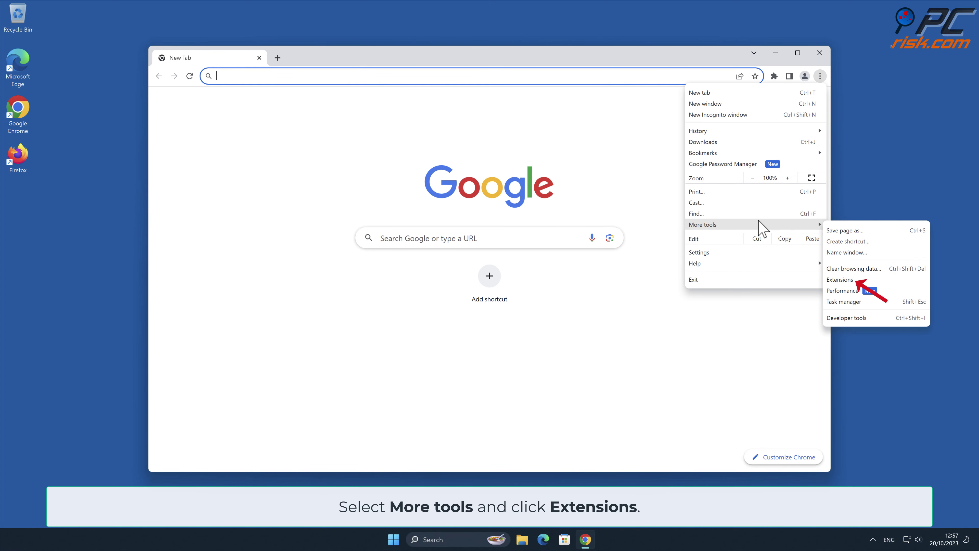
pyautogui.click(852, 279)
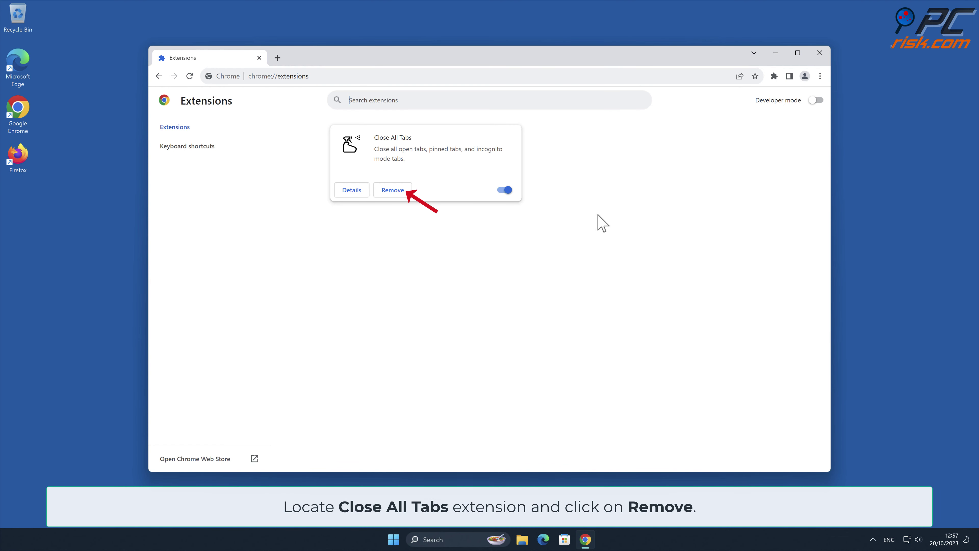
pyautogui.click(397, 194)
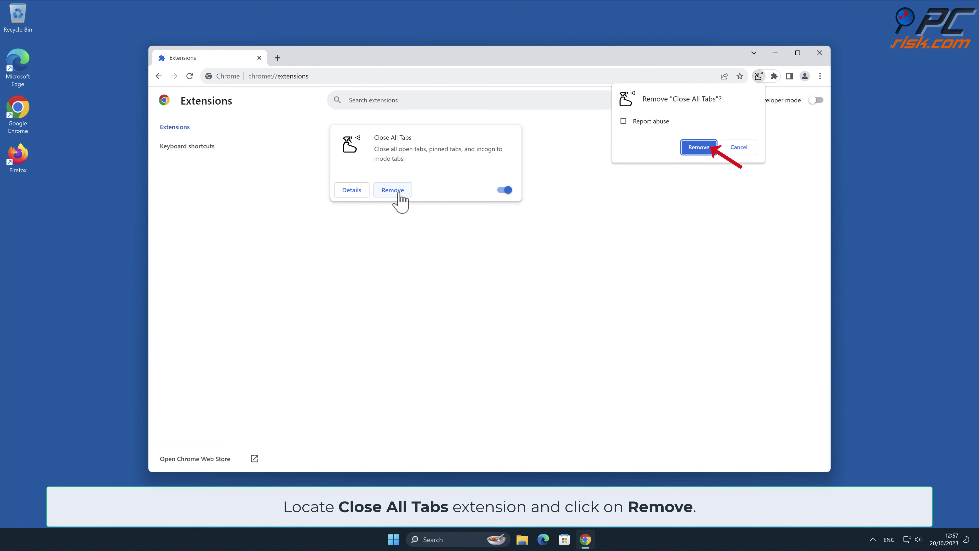
pyautogui.click(705, 150)
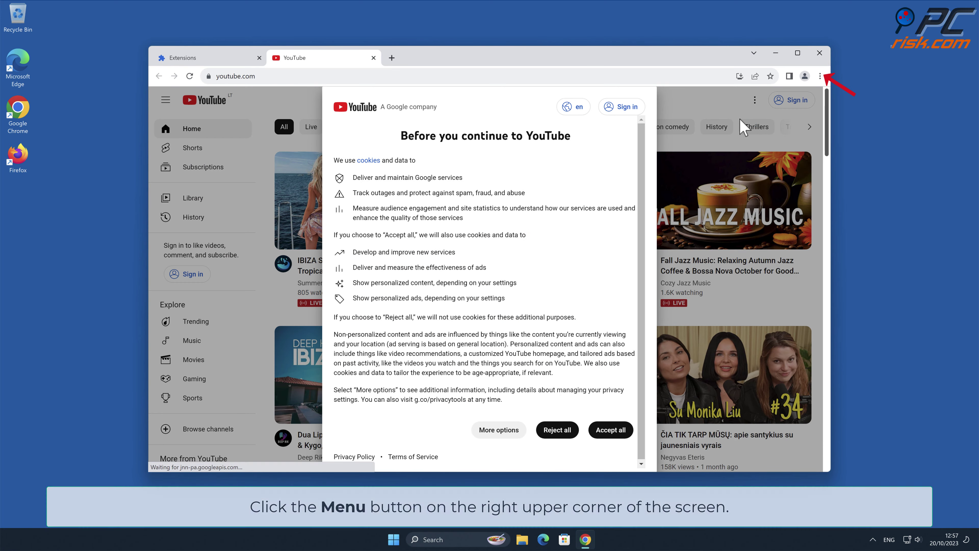
# - Reset Chrome's settings to their original defaults and close the browser
pyautogui.click(820, 76)
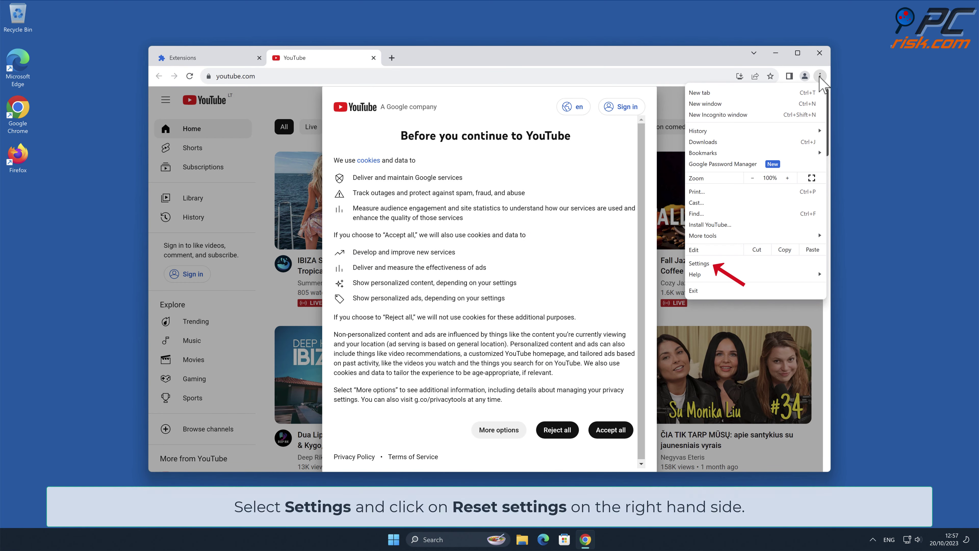
pyautogui.click(747, 264)
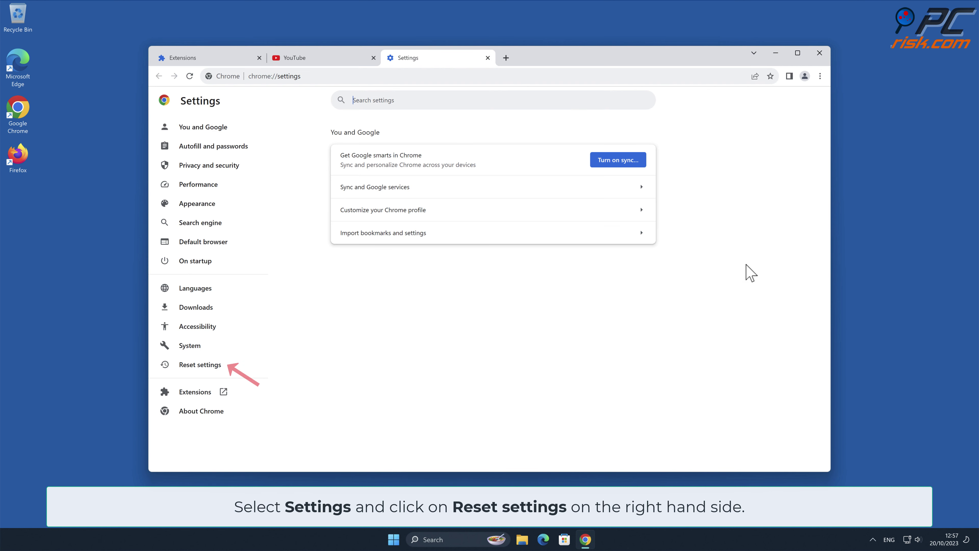
pyautogui.click(240, 364)
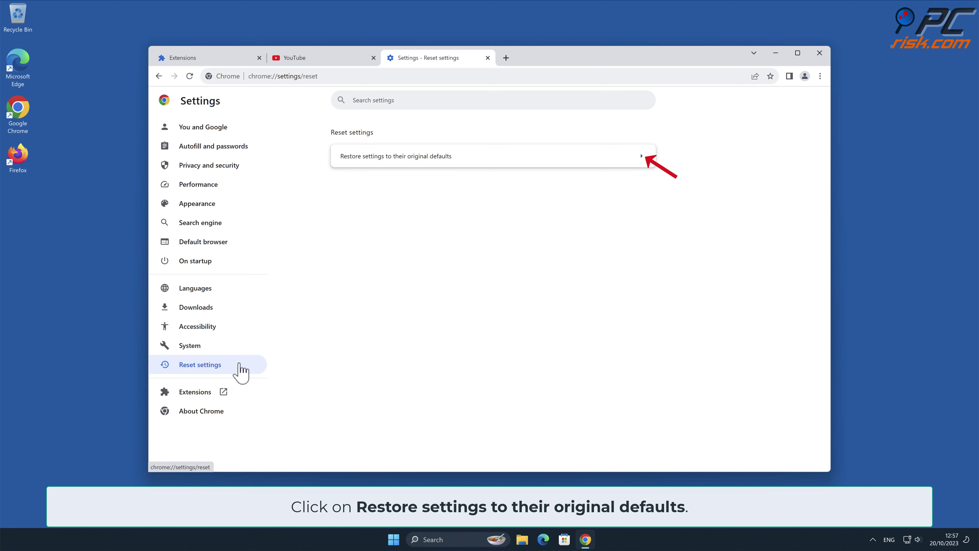
pyautogui.click(641, 161)
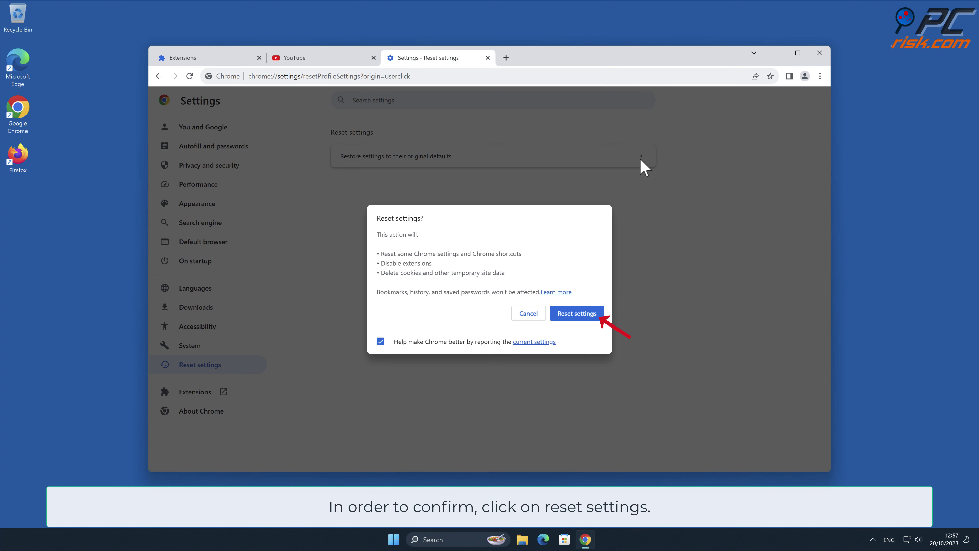
pyautogui.click(598, 313)
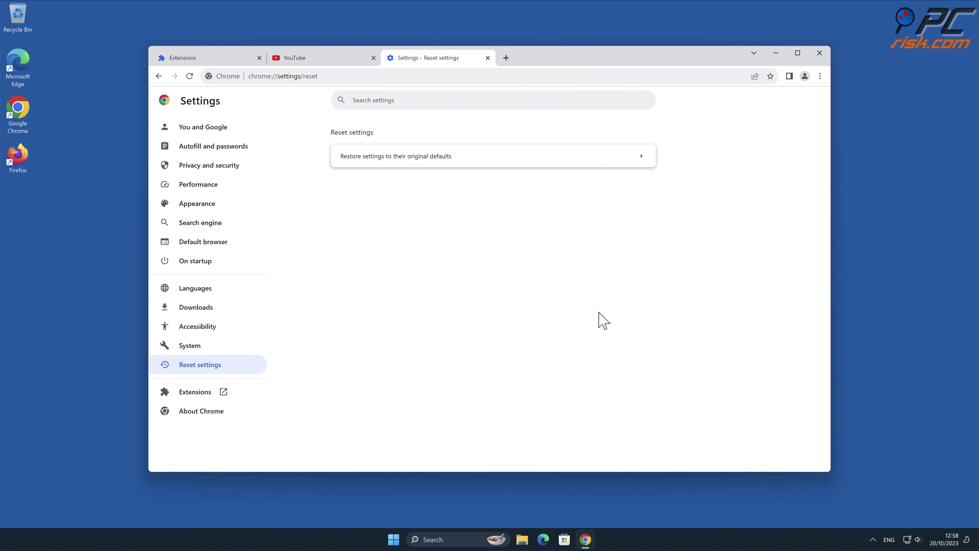
pyautogui.click(825, 54)
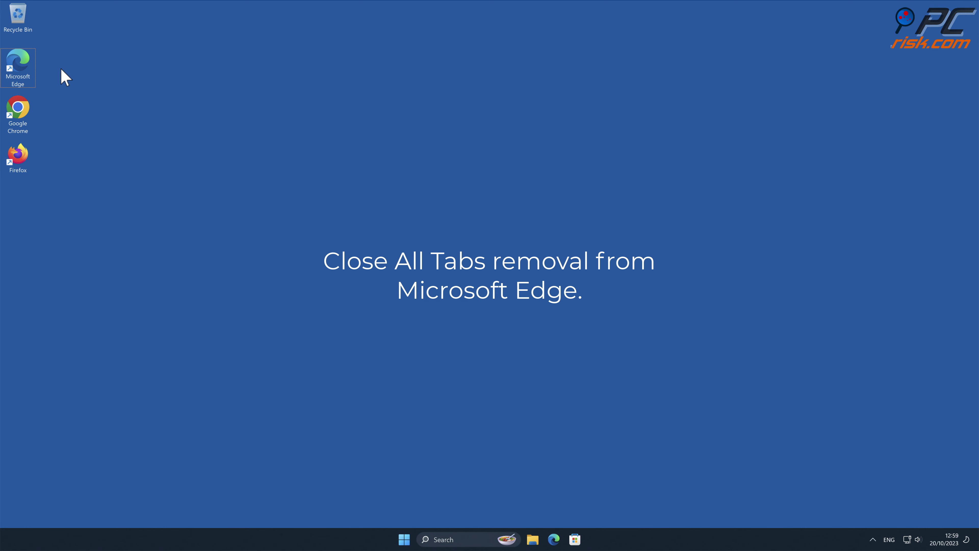
# - Launch Edge and remove Close All Tabs from its Manage extensions page
pyautogui.doubleClick(24, 71)
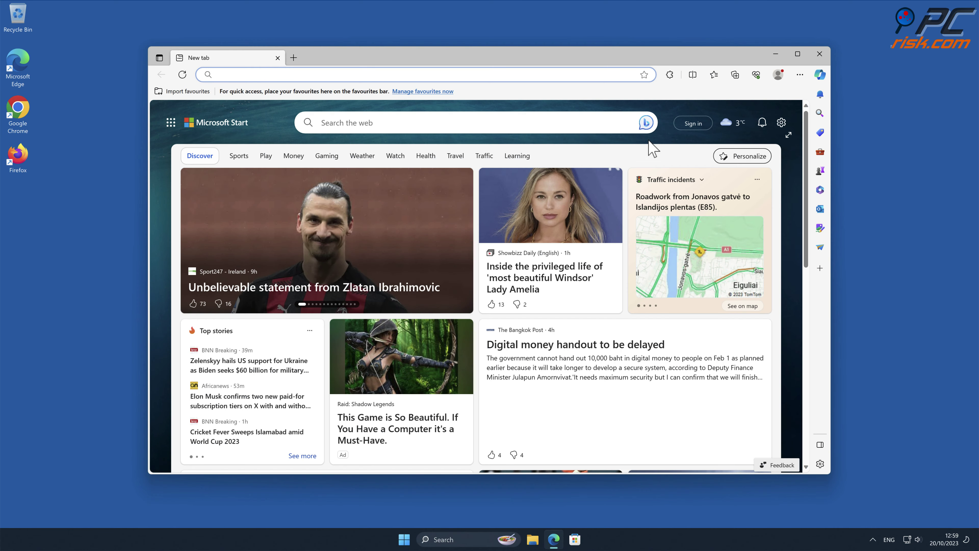
pyautogui.click(898, 158)
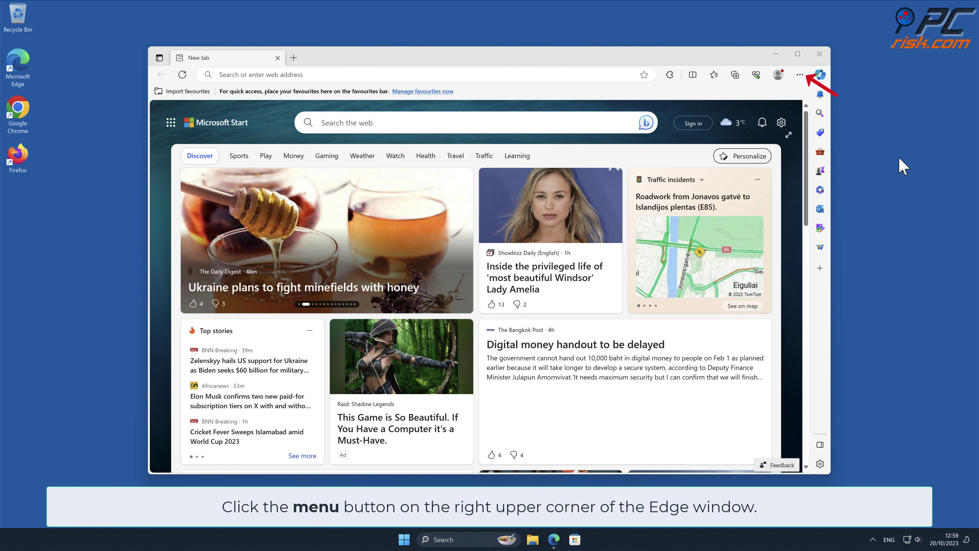
pyautogui.click(799, 75)
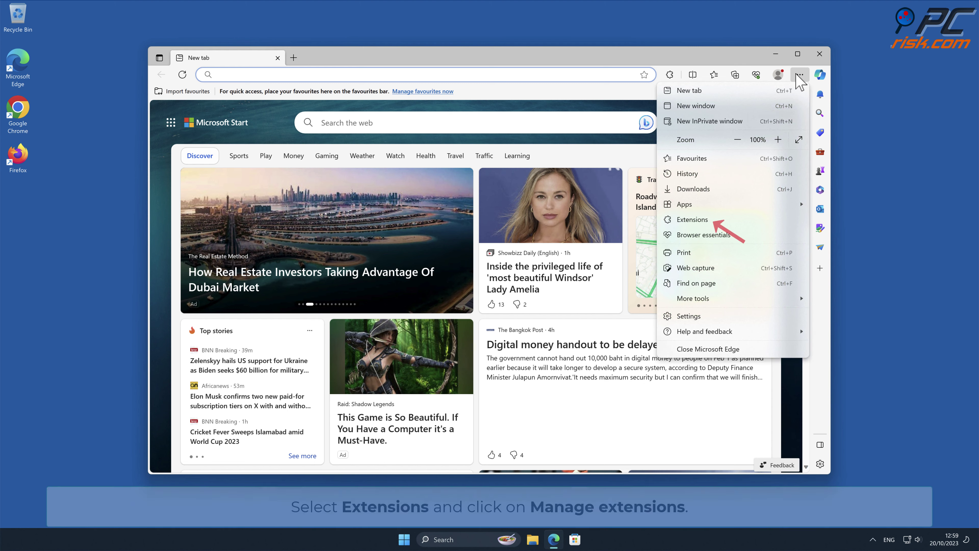
pyautogui.click(754, 221)
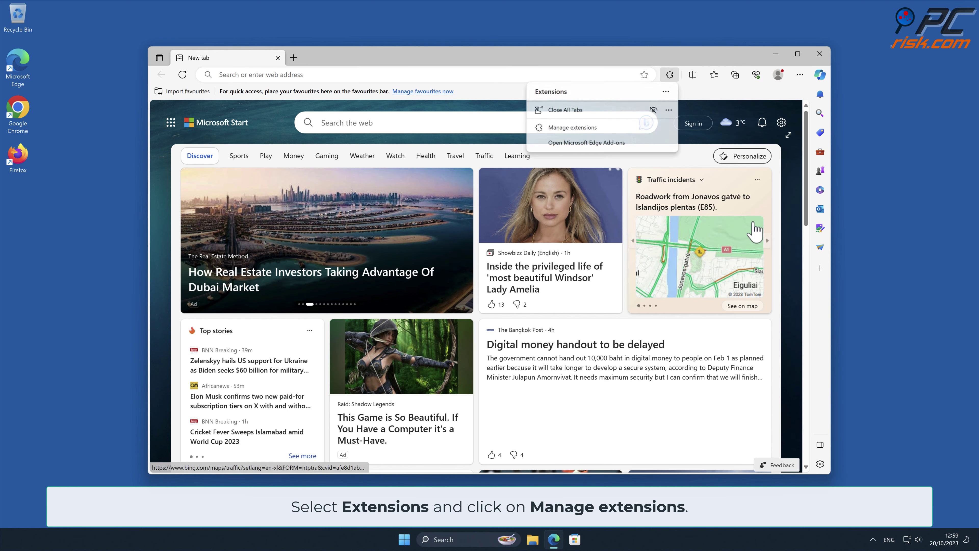
pyautogui.click(597, 128)
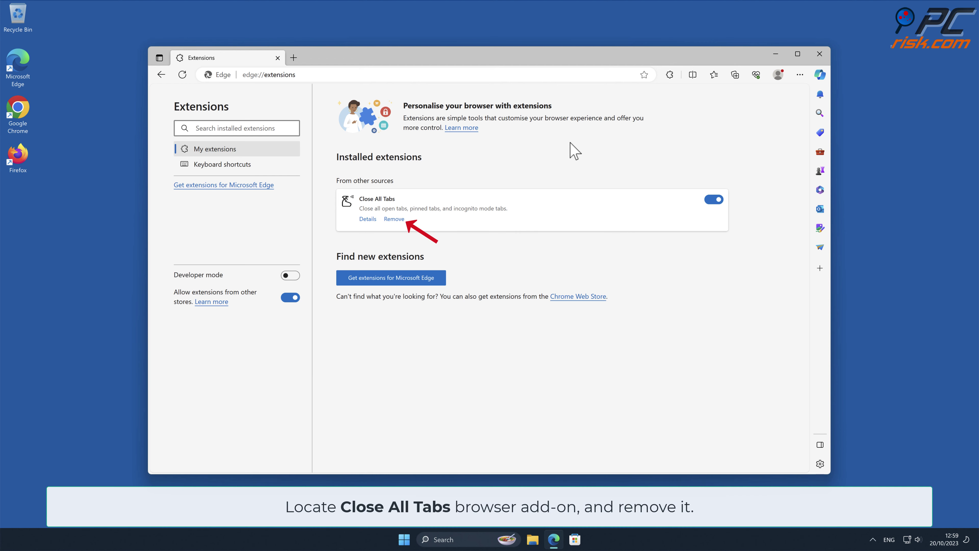
pyautogui.click(393, 219)
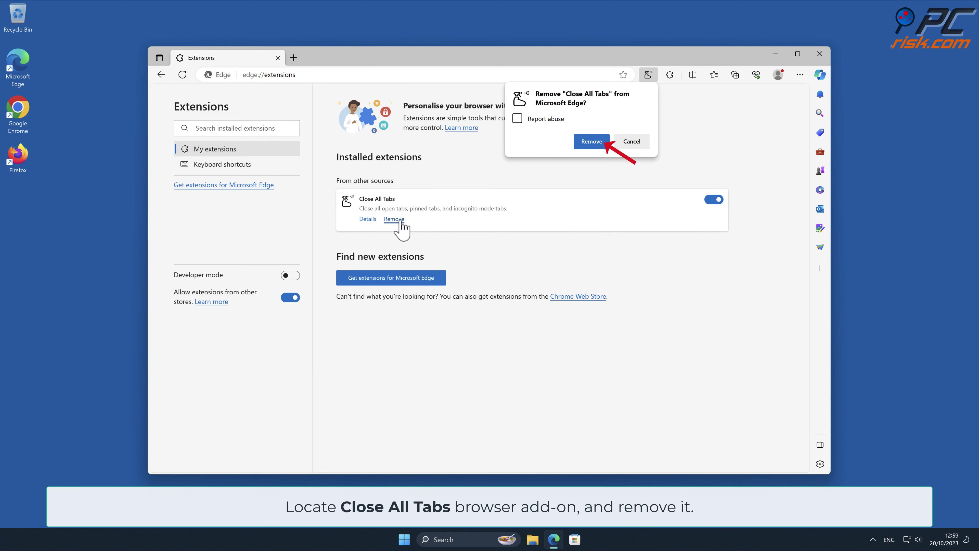
pyautogui.click(601, 143)
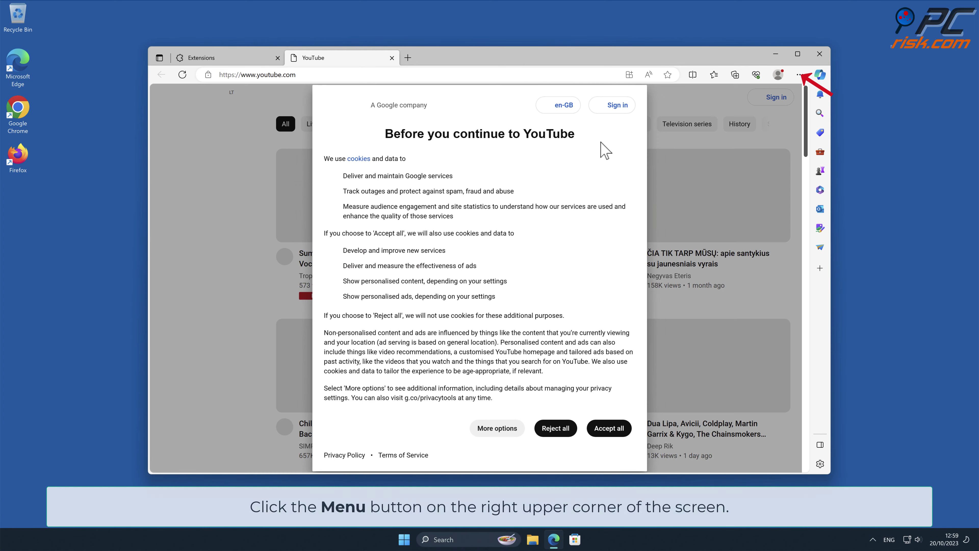
# - Restore Edge settings to their default values, then close the Edge window
pyautogui.click(800, 75)
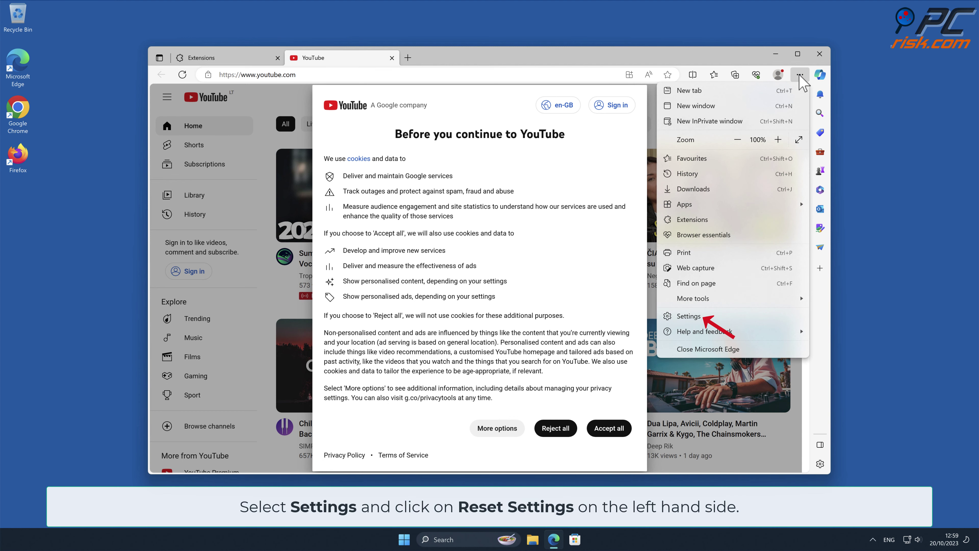
pyautogui.click(688, 316)
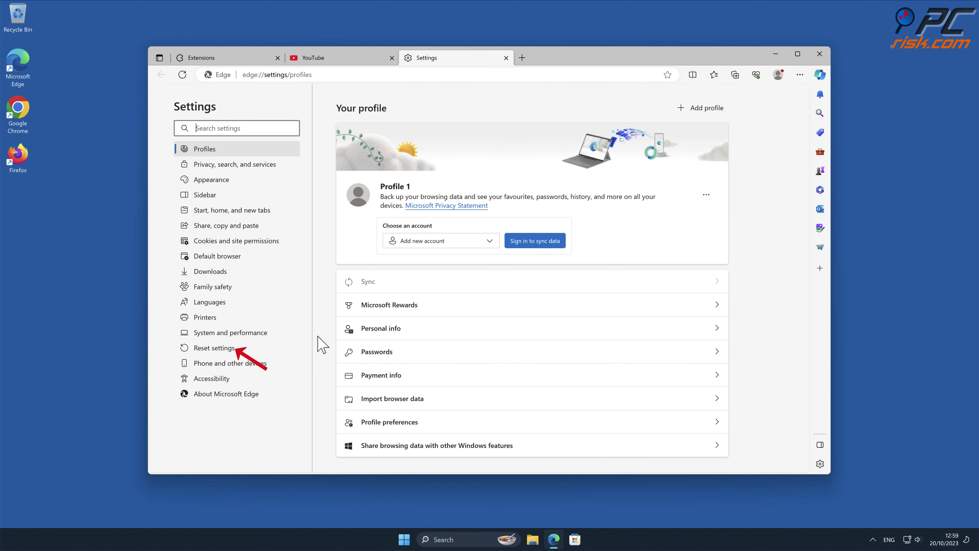
pyautogui.click(237, 352)
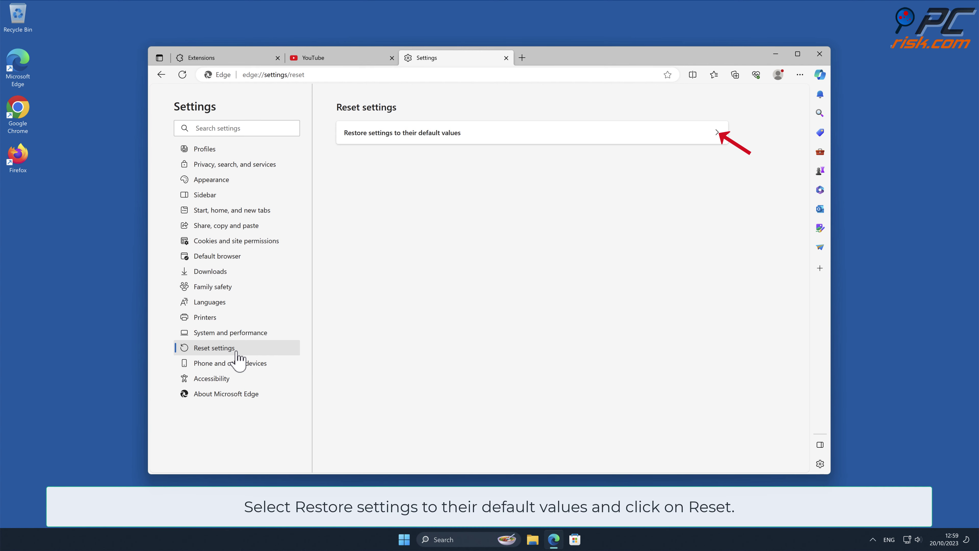
pyautogui.click(715, 138)
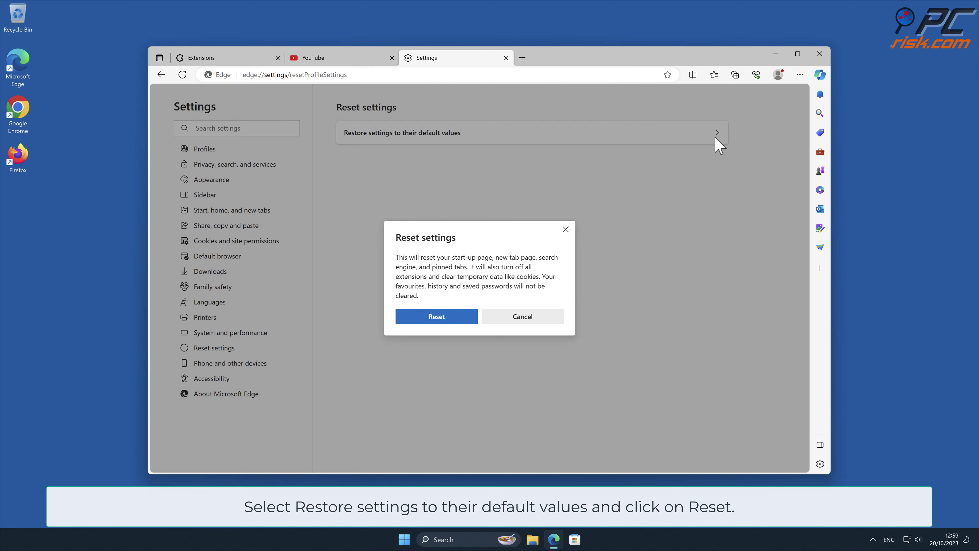
pyautogui.click(447, 319)
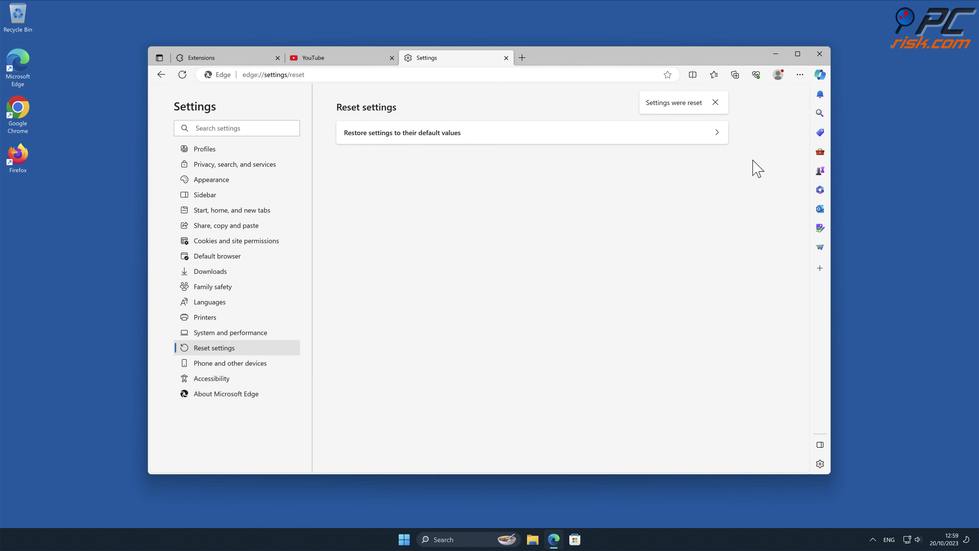
pyautogui.click(819, 53)
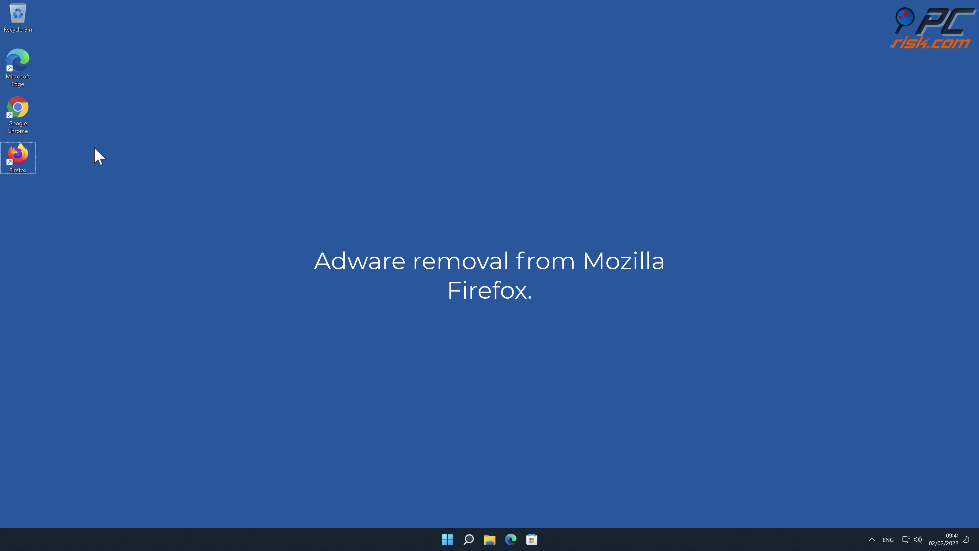
# - Launch Firefox and view the Add-ons Manager's Extensions list, showing Yahoo and Wind Blocker
pyautogui.doubleClick(27, 156)
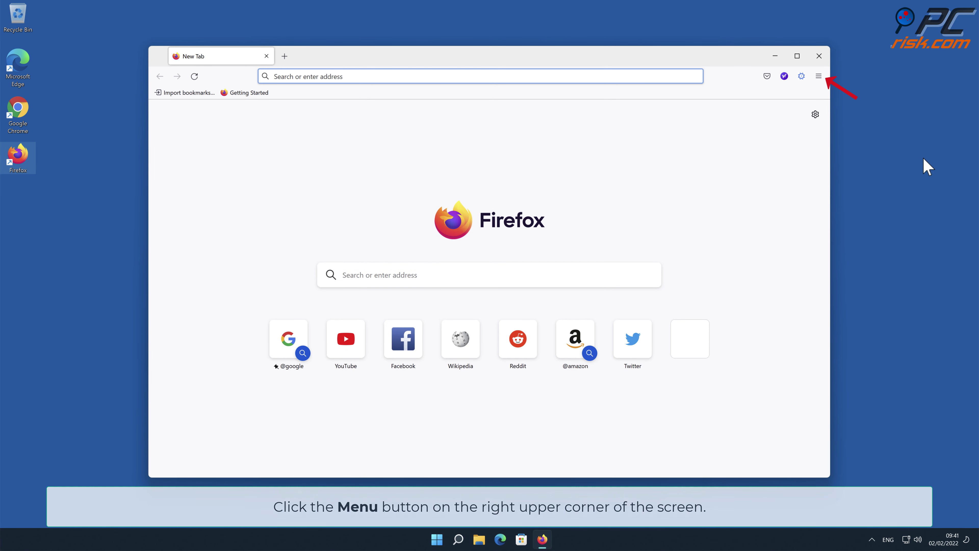
pyautogui.click(818, 76)
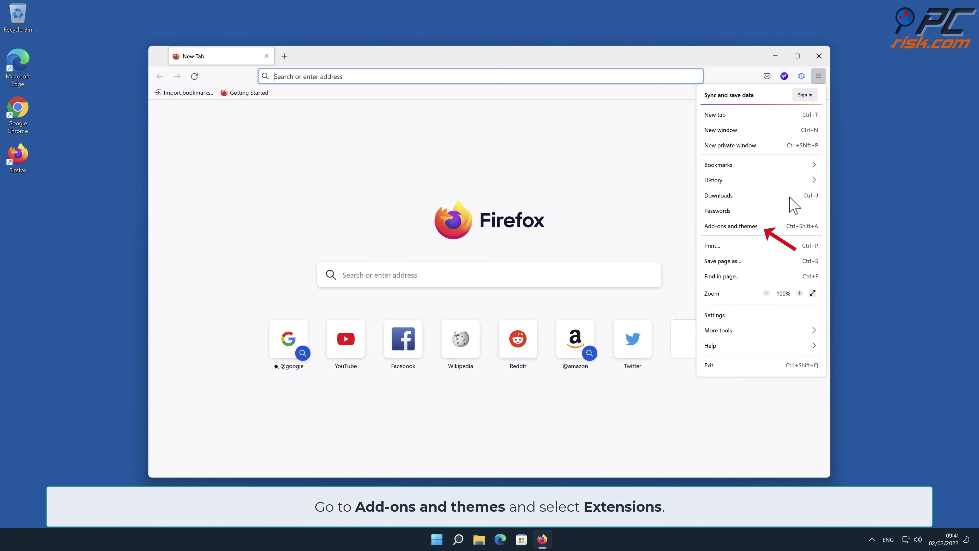
pyautogui.click(787, 227)
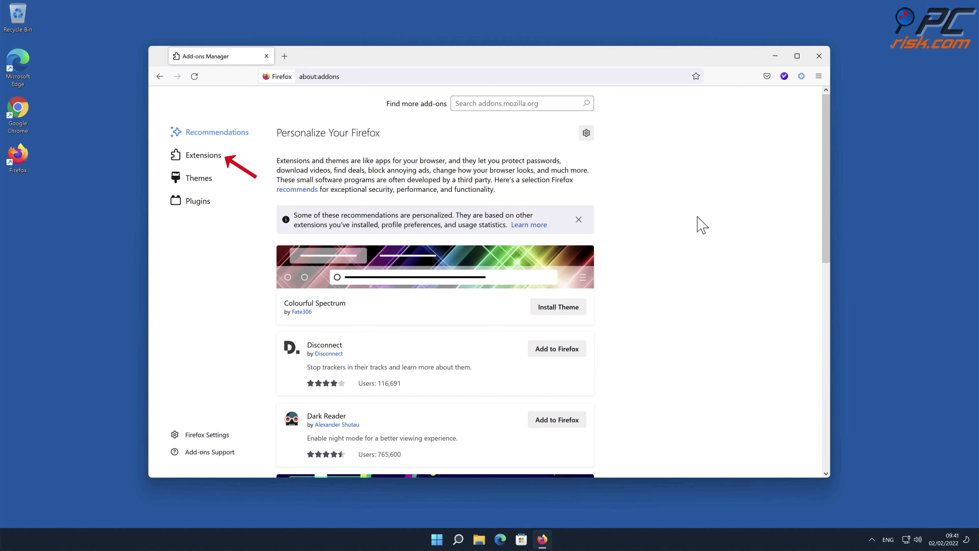
pyautogui.click(218, 156)
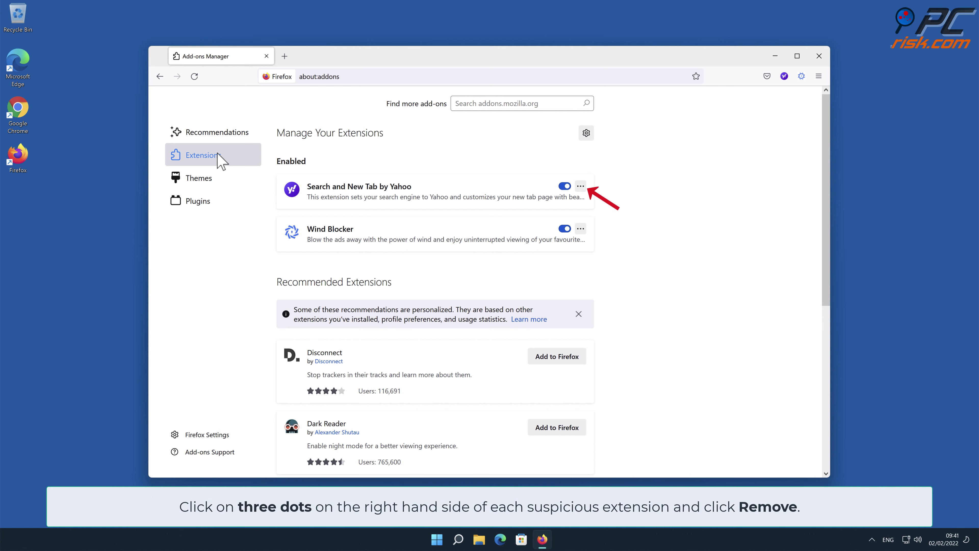
# - Remove the 'Search and New Tab by Yahoo' and 'Wind Blocker' extensions from Firefox, confirming each removal
pyautogui.click(580, 186)
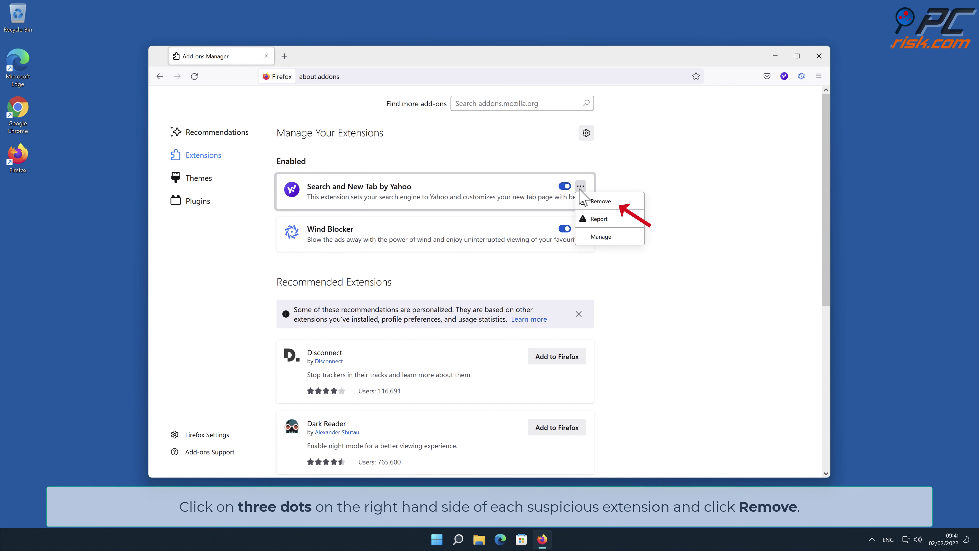
pyautogui.click(607, 201)
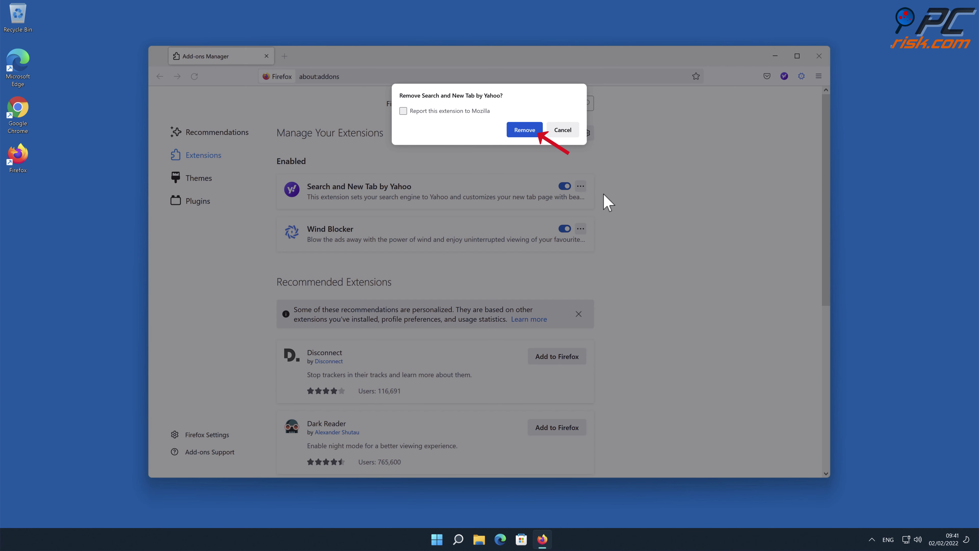
pyautogui.click(530, 132)
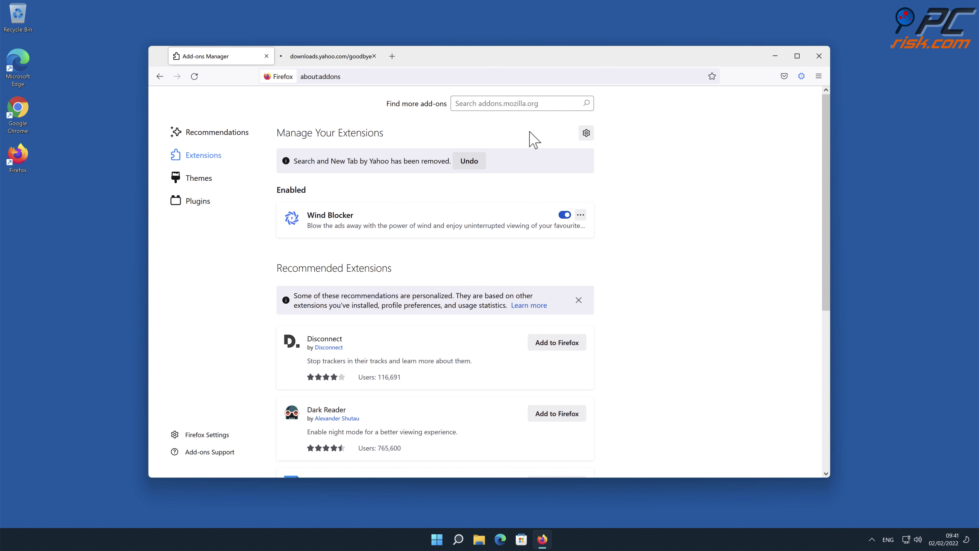
pyautogui.click(580, 215)
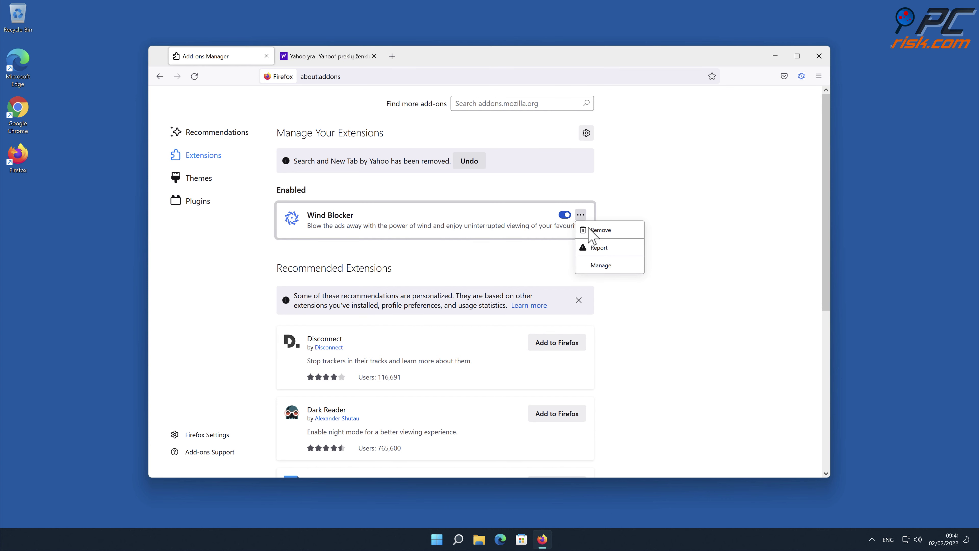
pyautogui.click(590, 229)
pyautogui.click(529, 132)
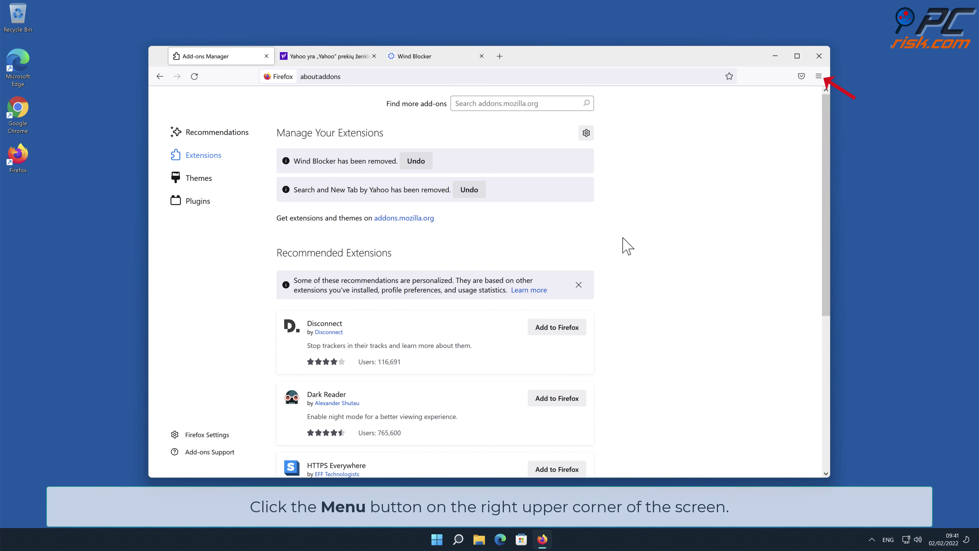
# - Open Firefox's Troubleshooting Information page from Help and start Refresh Firefox
pyautogui.click(818, 76)
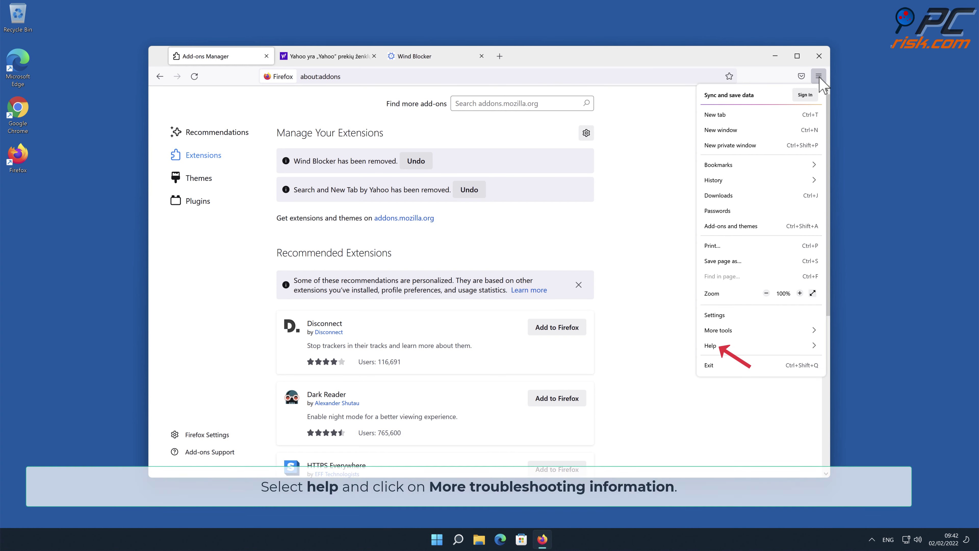
pyautogui.click(783, 347)
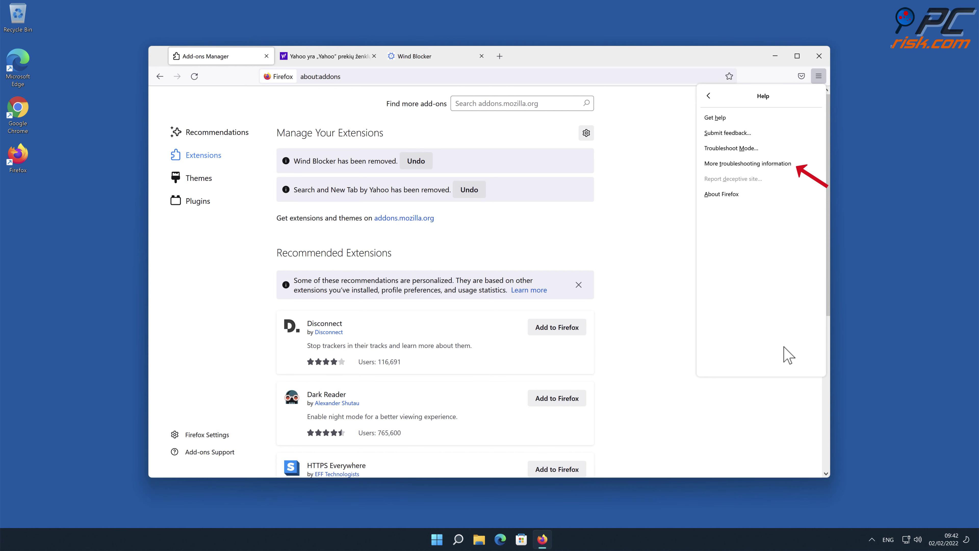
pyautogui.click(749, 164)
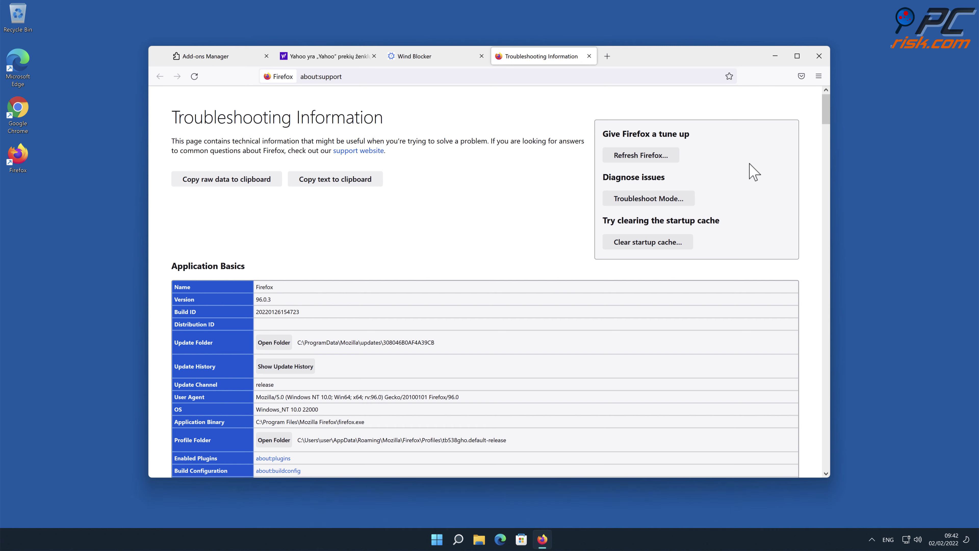
pyautogui.click(670, 158)
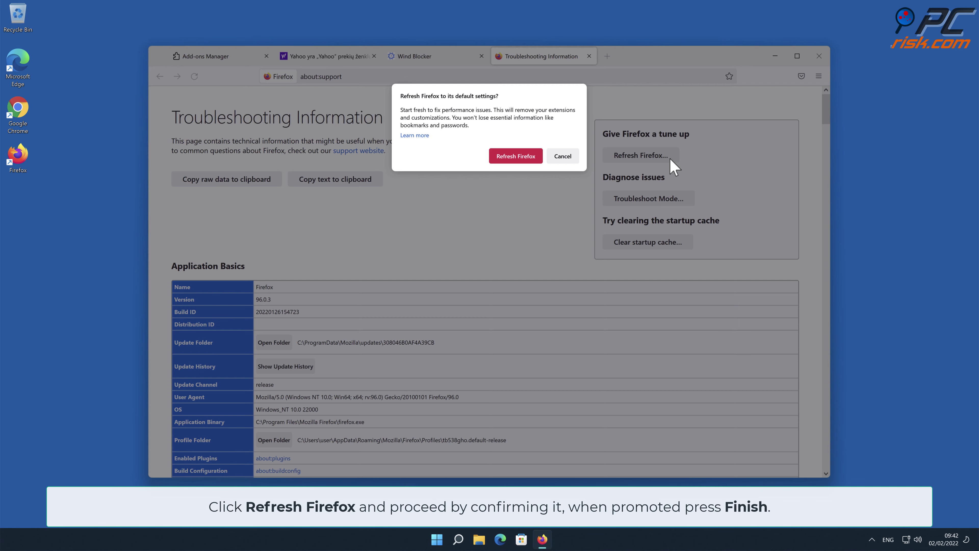